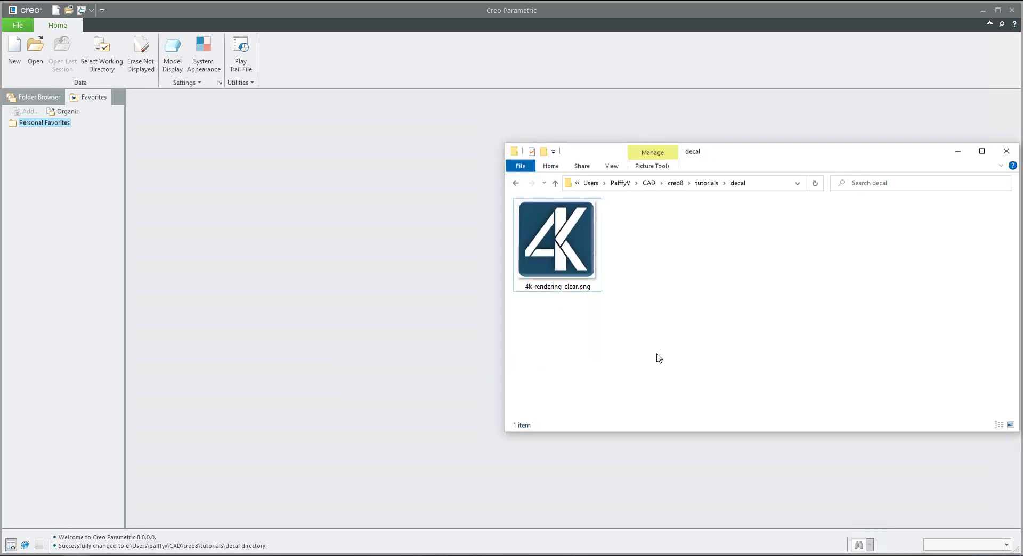
pyautogui.doubleClick(564, 270)
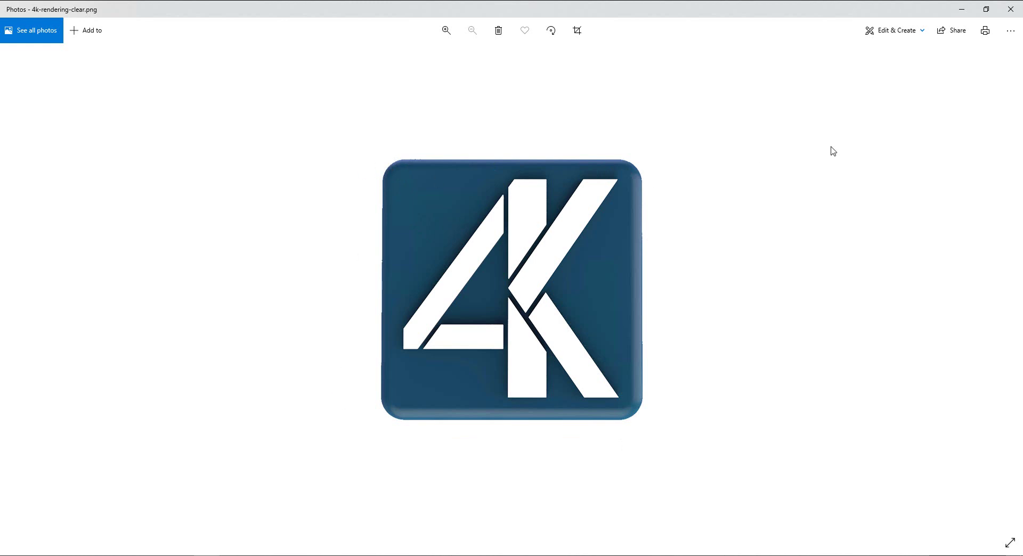
pyautogui.click(1010, 9)
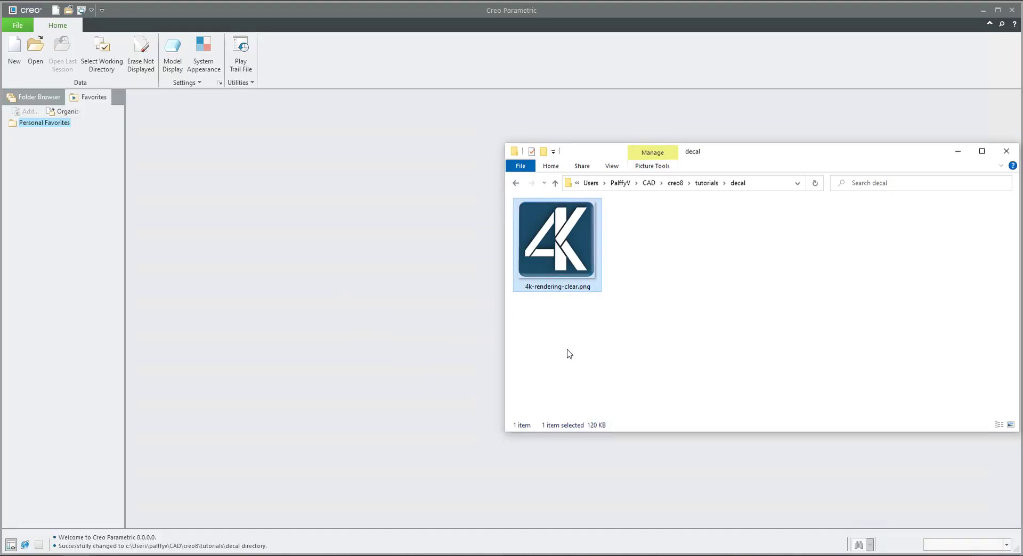
# - Create a new part with the default name PRT0001
pyautogui.click(334, 315)
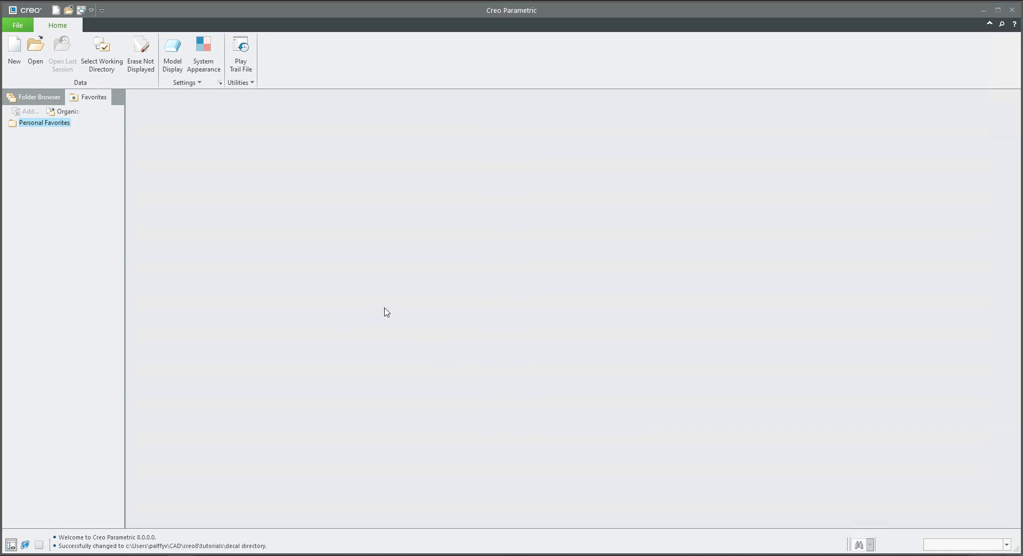
pyautogui.hotkey('ctrl', 'n')
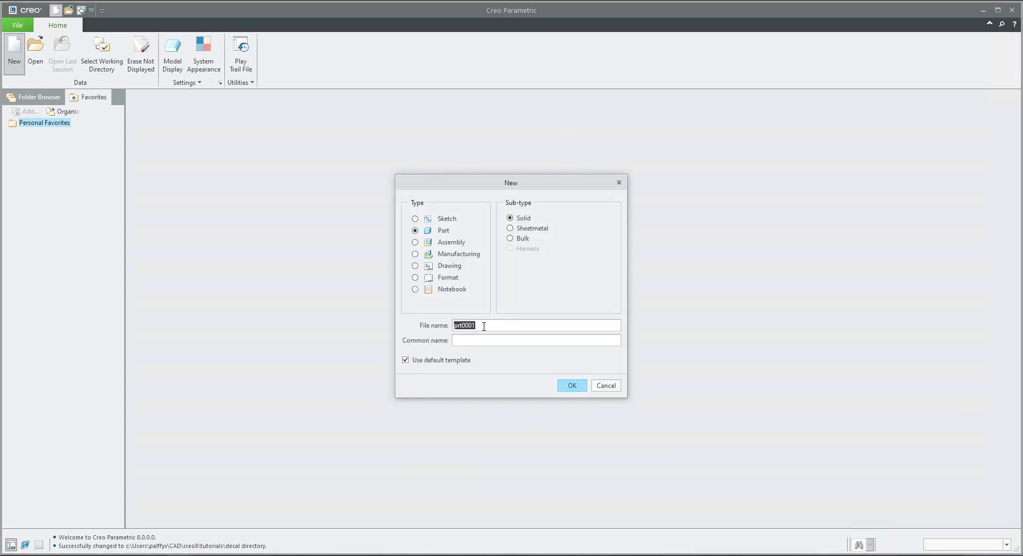
pyautogui.press('Return')
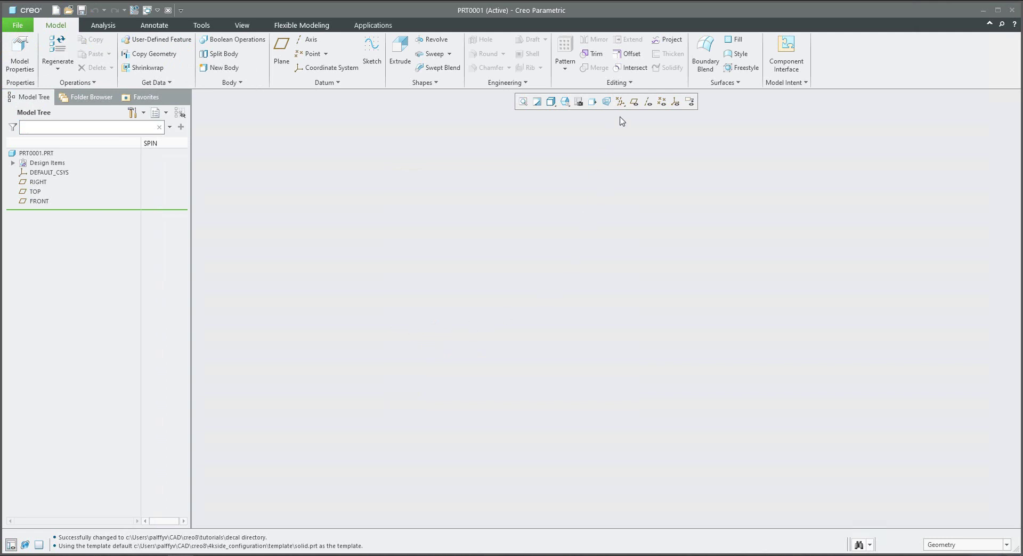
# - Extrude a solid from an ellipse centred at the origin on the TOP plane
pyautogui.click(634, 101)
pyautogui.click(400, 53)
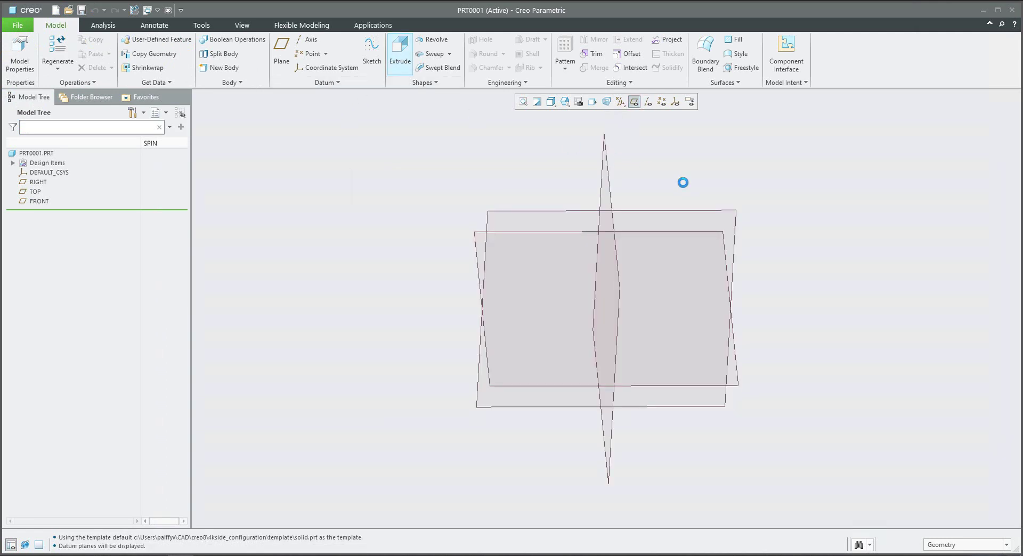
pyautogui.click(706, 210)
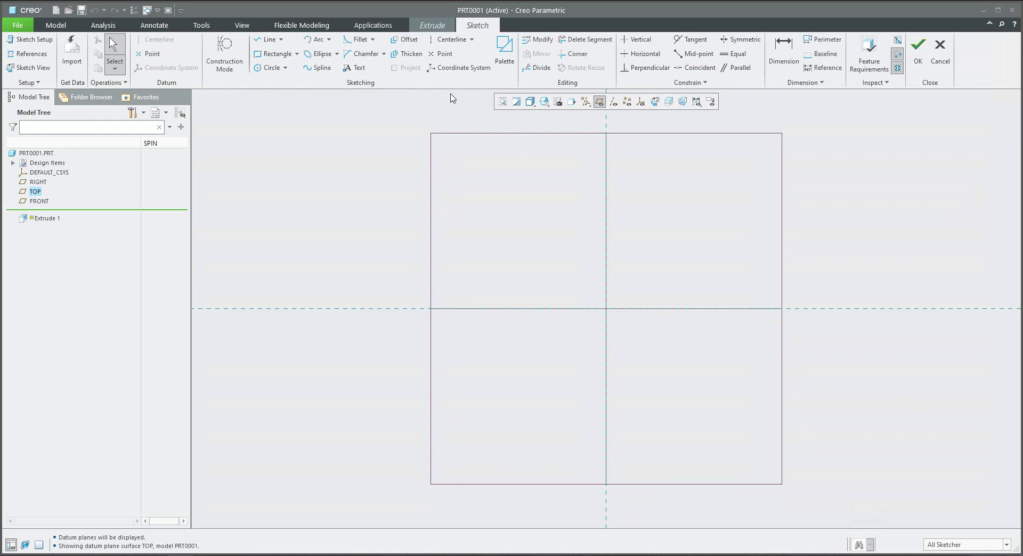
pyautogui.click(321, 54)
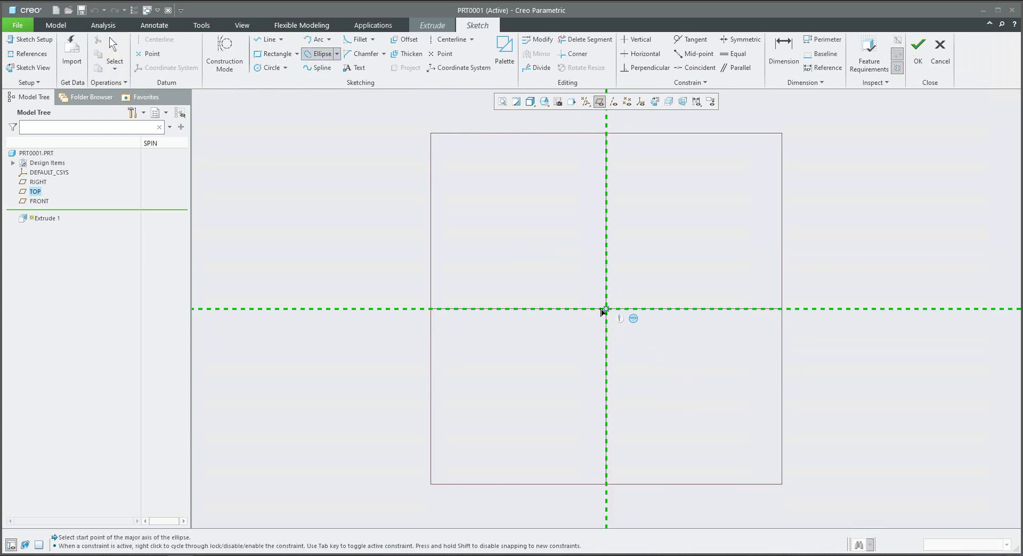
pyautogui.click(606, 308)
pyautogui.click(764, 309)
pyautogui.click(685, 271)
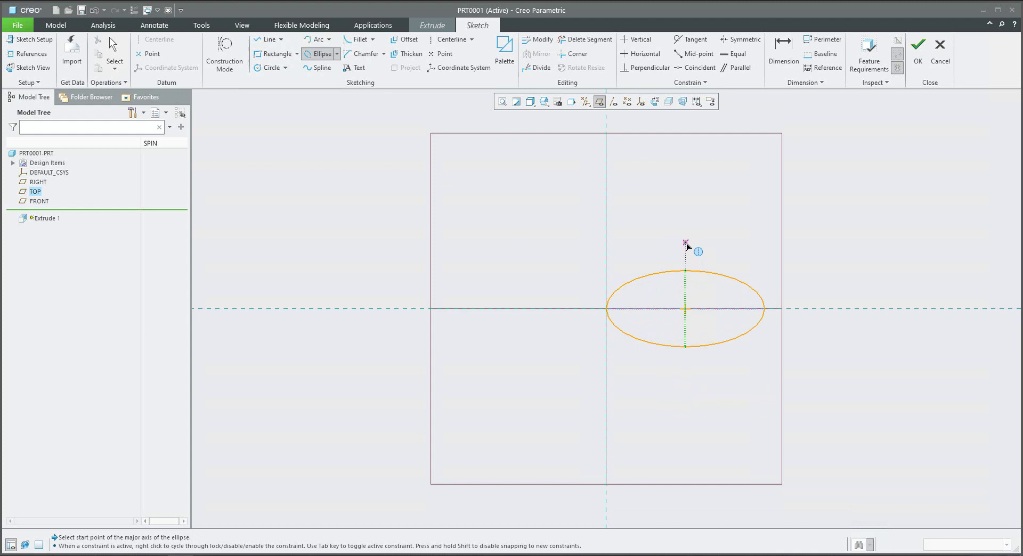
pyautogui.middleClick(686, 246)
pyautogui.click(917, 54)
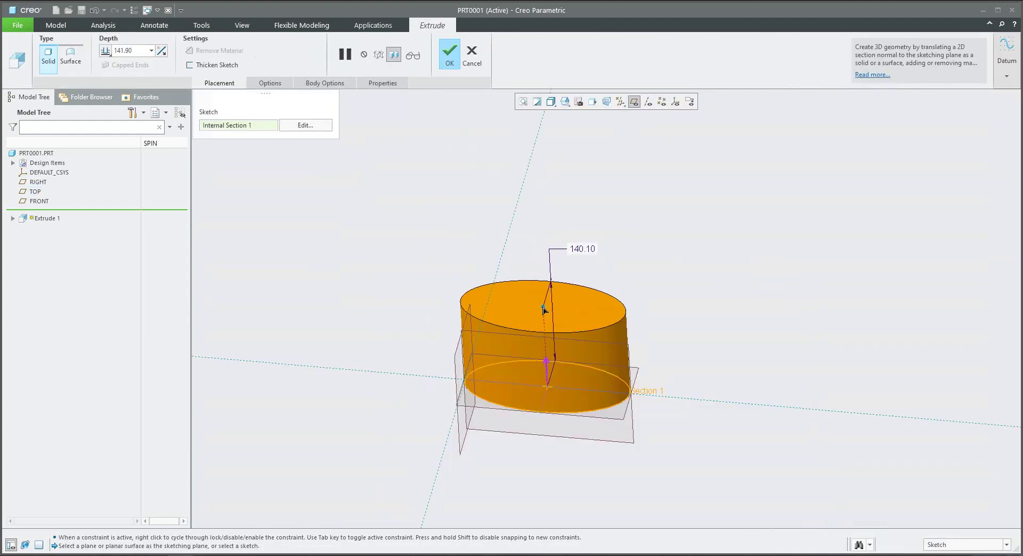
pyautogui.middleClick(342, 272)
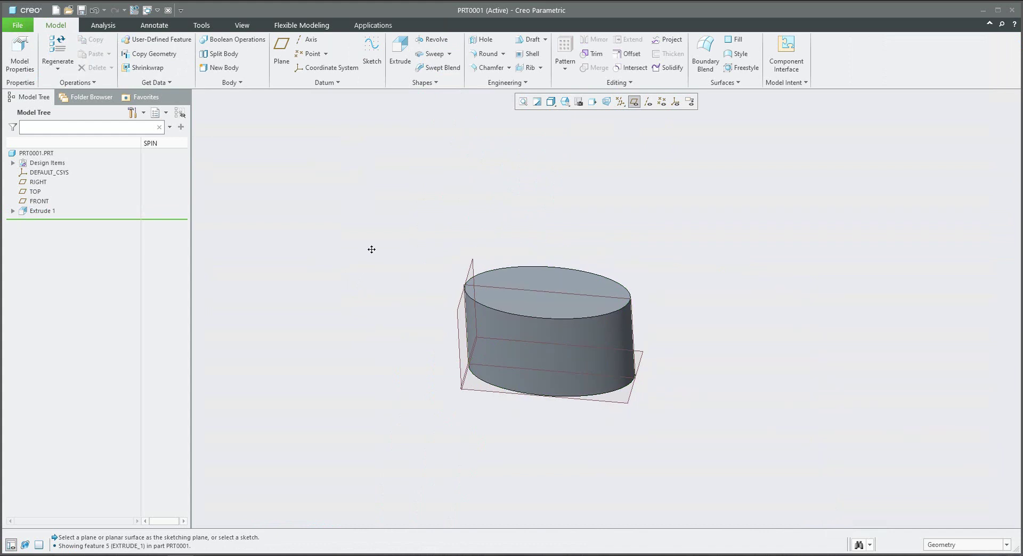
# - Hide the datum planes and apply a grey std-metals library appearance to the elliptical part
pyautogui.click(633, 101)
pyautogui.scroll(-3, 441, 285)
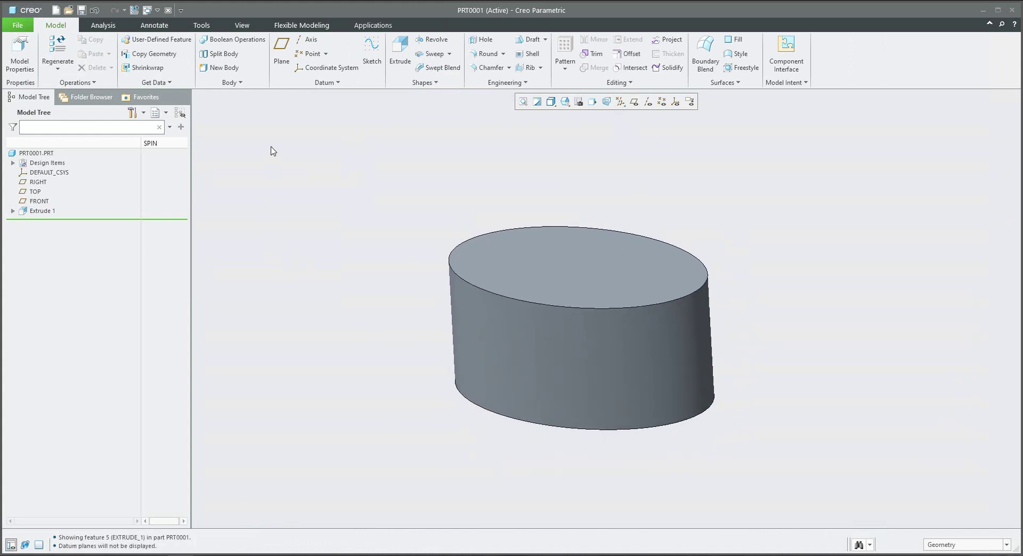
pyautogui.click(242, 25)
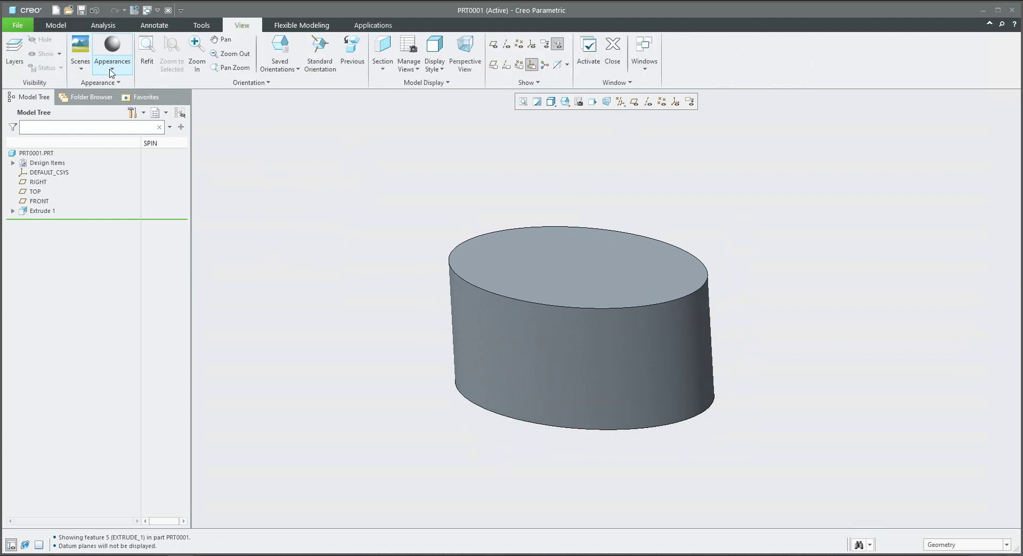
pyautogui.click(114, 73)
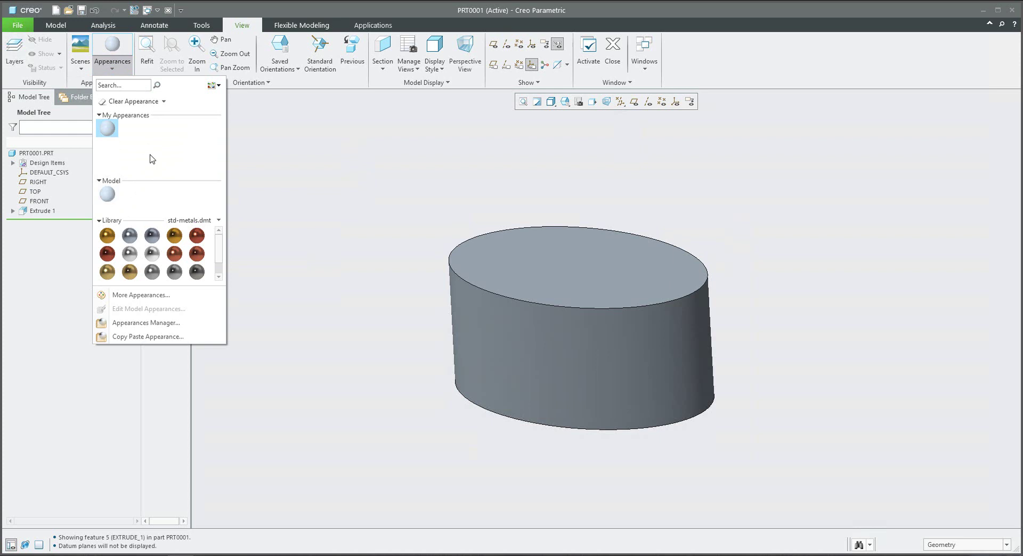
pyautogui.click(132, 237)
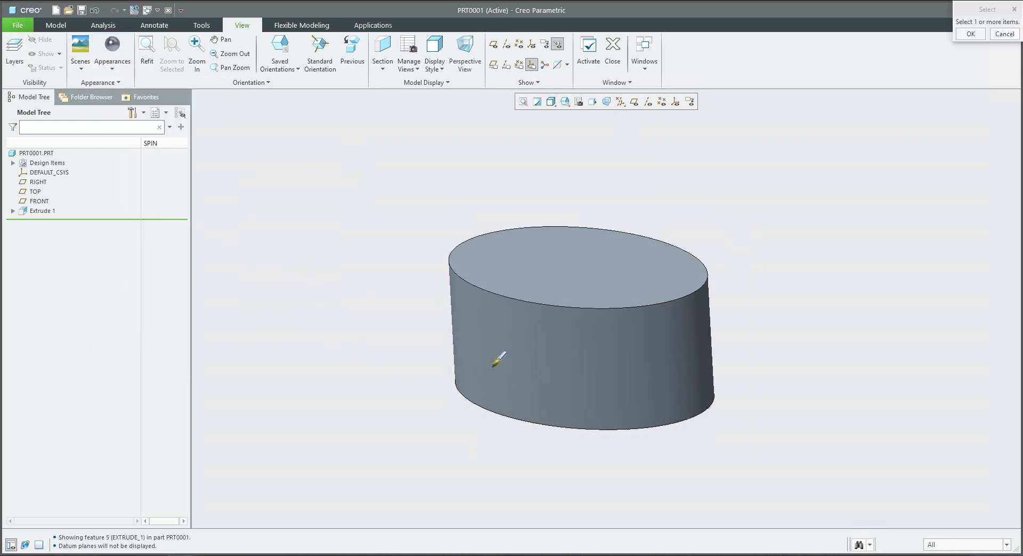
pyautogui.click(525, 354)
pyautogui.middleClick(347, 292)
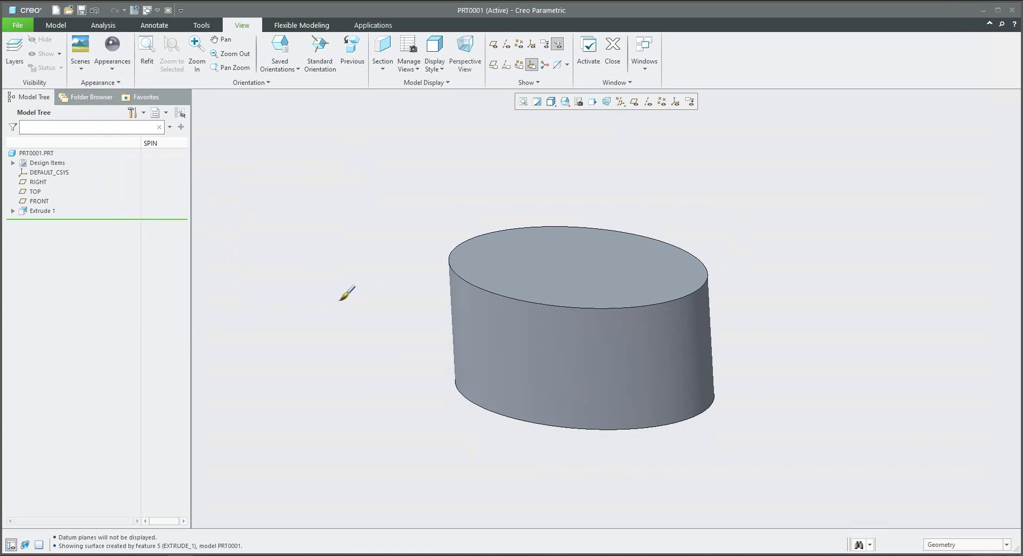
# - Change the ptc-std-aluminum appearance colour to purple (RGB 156.5, 88.7, 195)
pyautogui.click(112, 69)
pyautogui.click(113, 74)
pyautogui.click(113, 77)
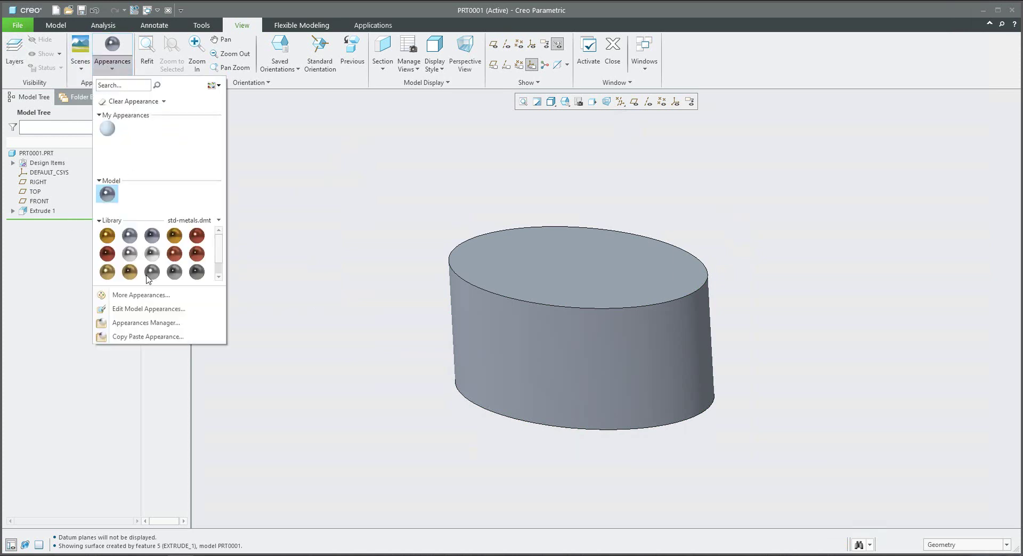
pyautogui.rightClick(114, 198)
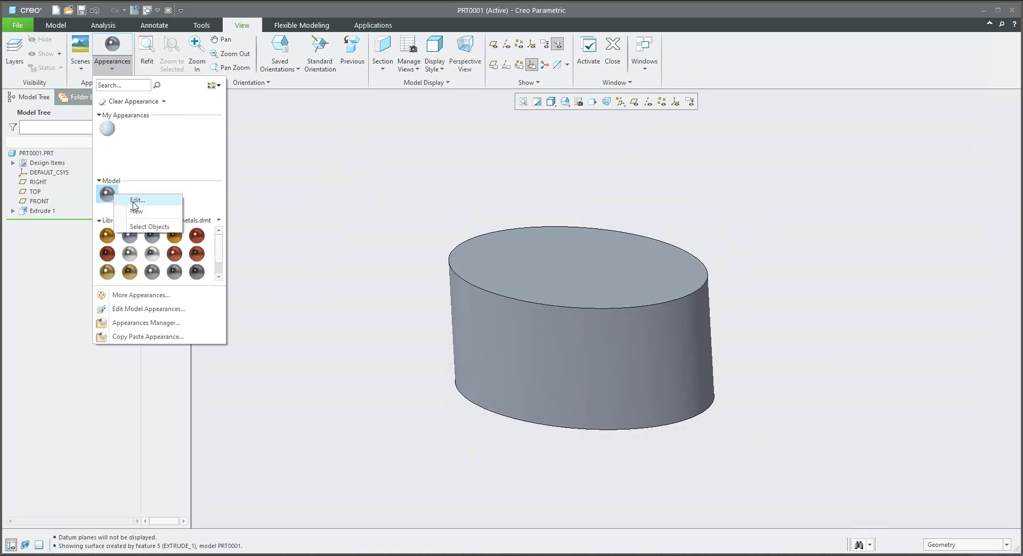
pyautogui.click(133, 203)
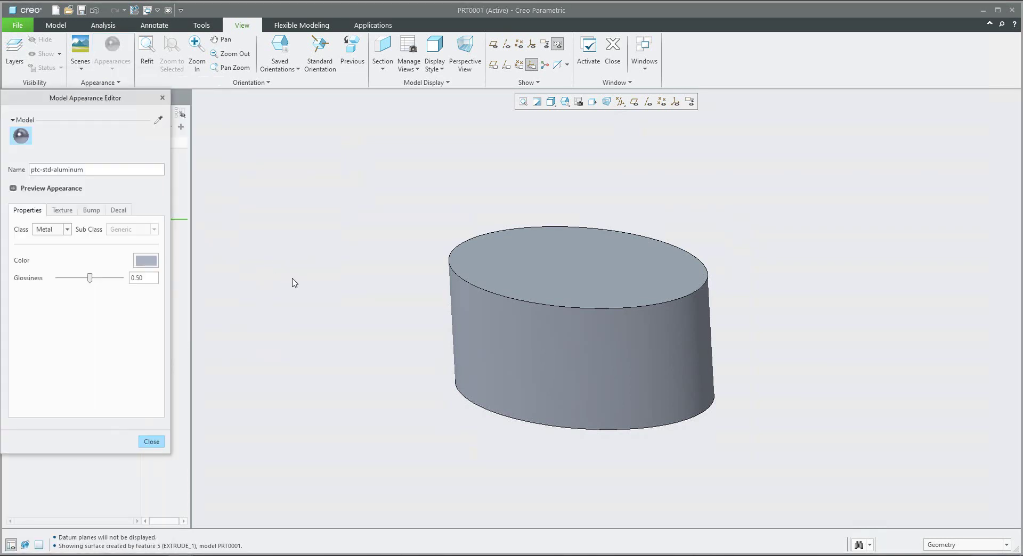
pyautogui.click(146, 260)
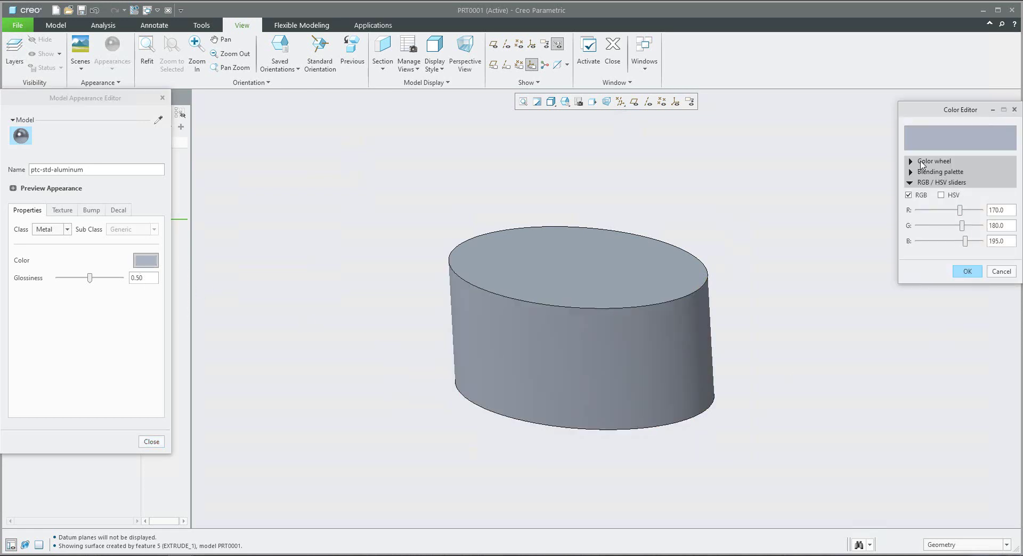
pyautogui.moveTo(917, 227); pyautogui.dragTo(963, 252)
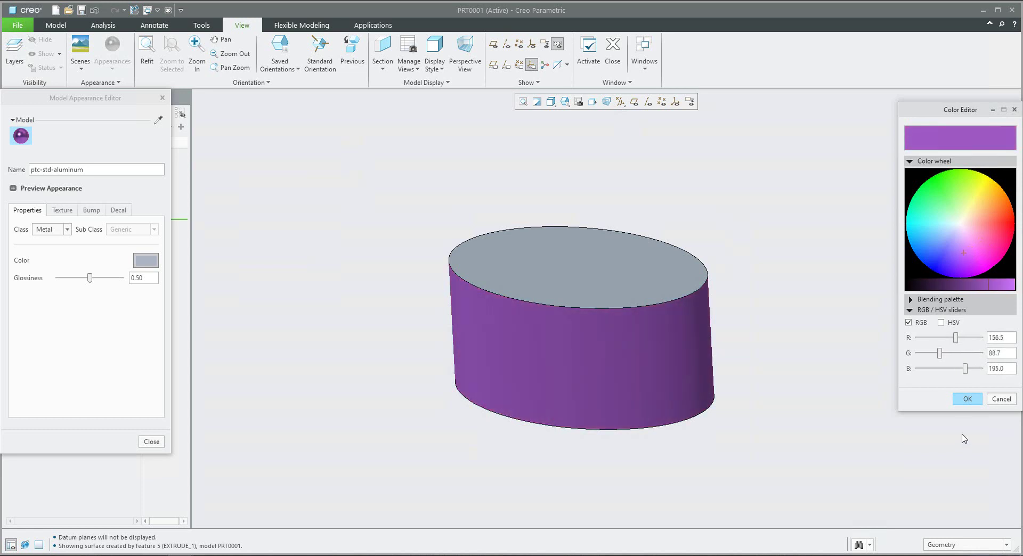
pyautogui.click(966, 399)
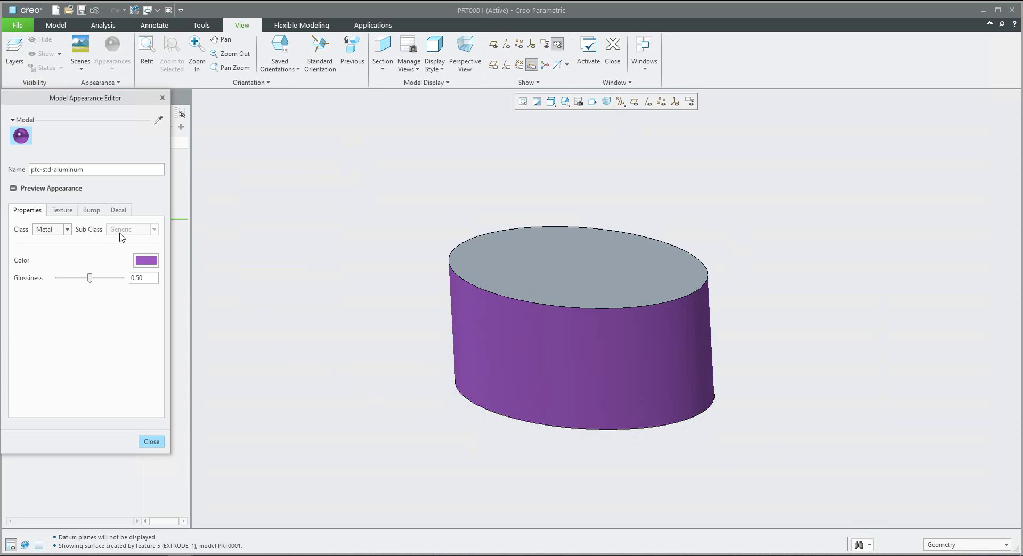
# - Add an Image decal using 4k-rendering-clear.png to the elliptical part
pyautogui.click(119, 211)
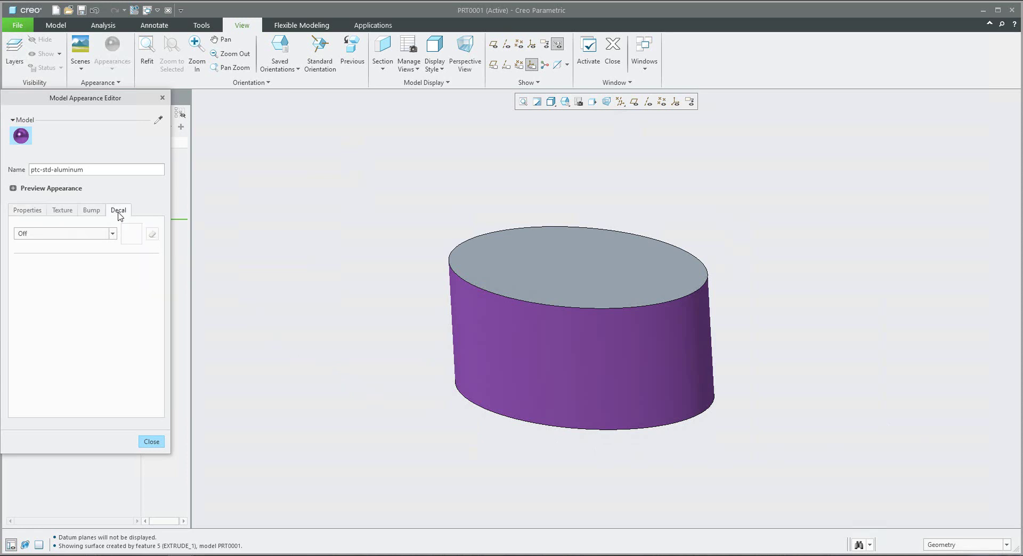
pyautogui.click(54, 237)
pyautogui.click(28, 254)
pyautogui.click(132, 235)
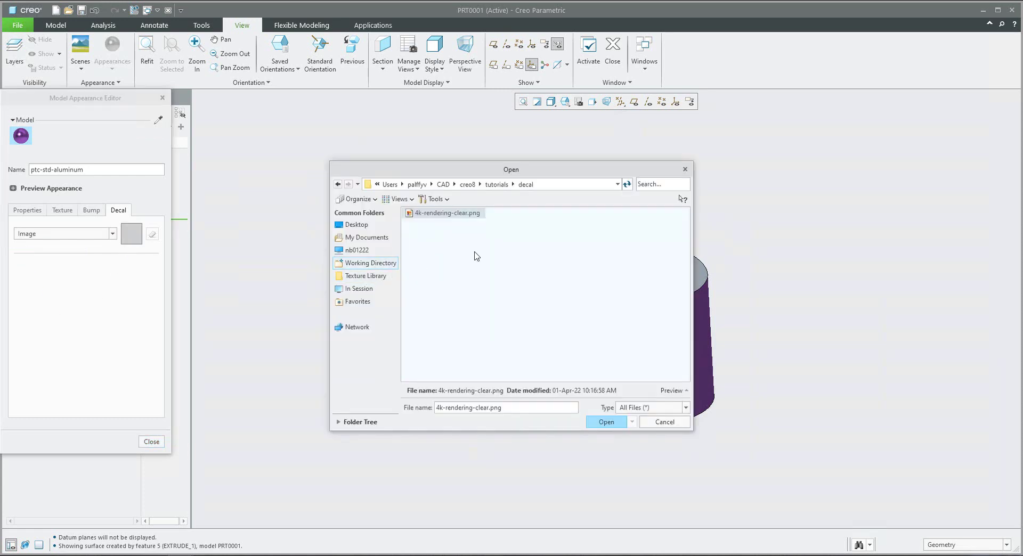
pyautogui.doubleClick(435, 214)
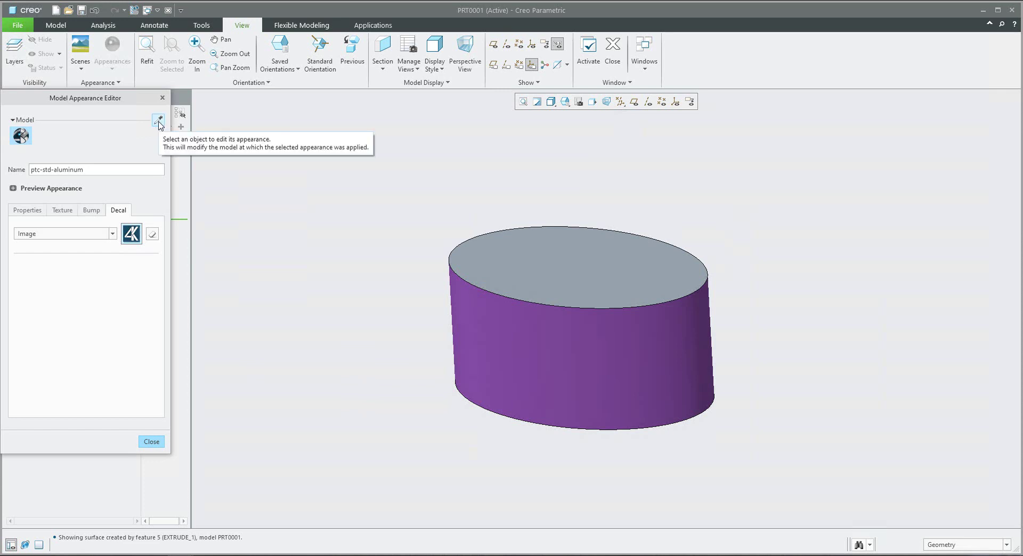
pyautogui.click(158, 123)
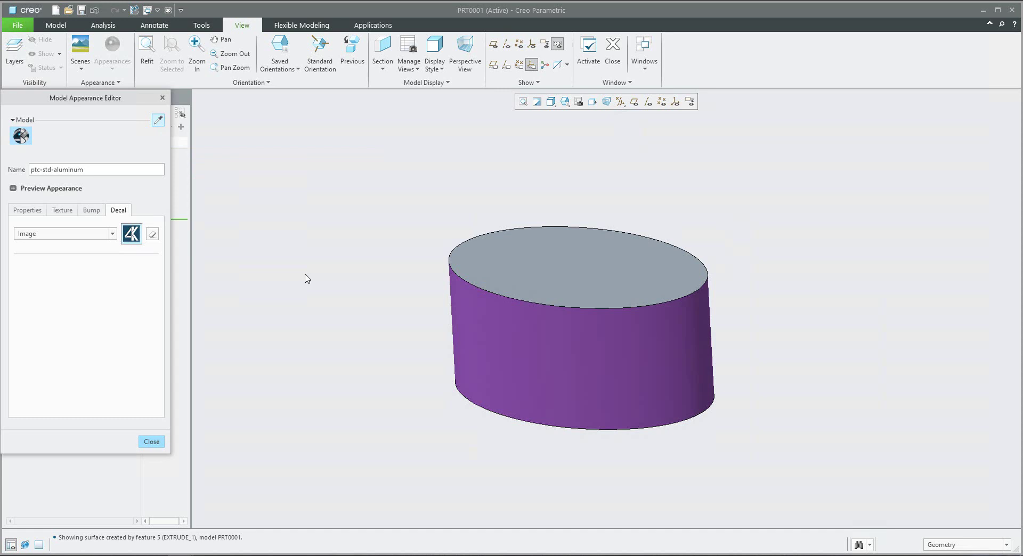
pyautogui.click(538, 322)
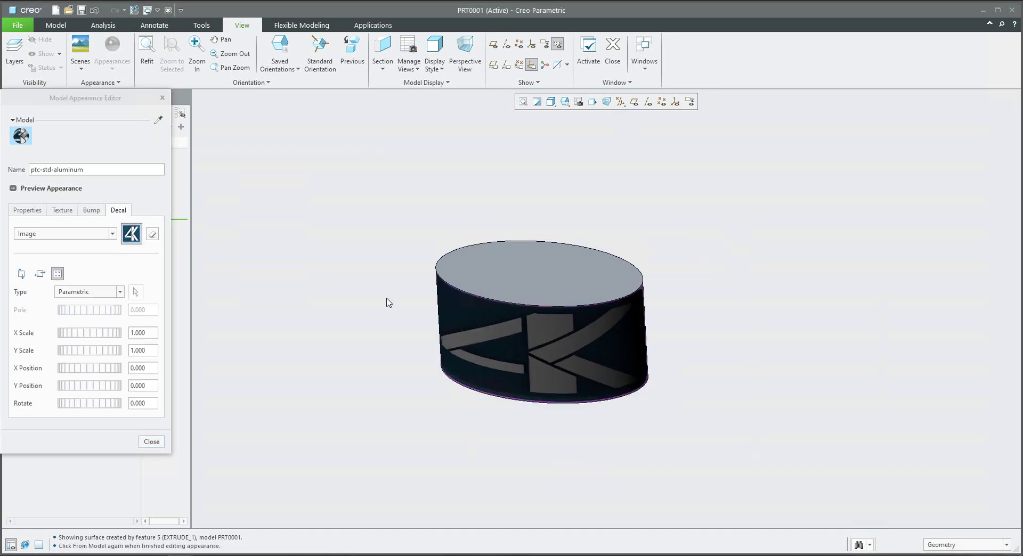
# - Turn off repeat textures, scale the decal to 0.430 by 0.480, and set X position to -0.010
pyautogui.moveTo(399, 296); pyautogui.dragTo(387, 280, button='middle')
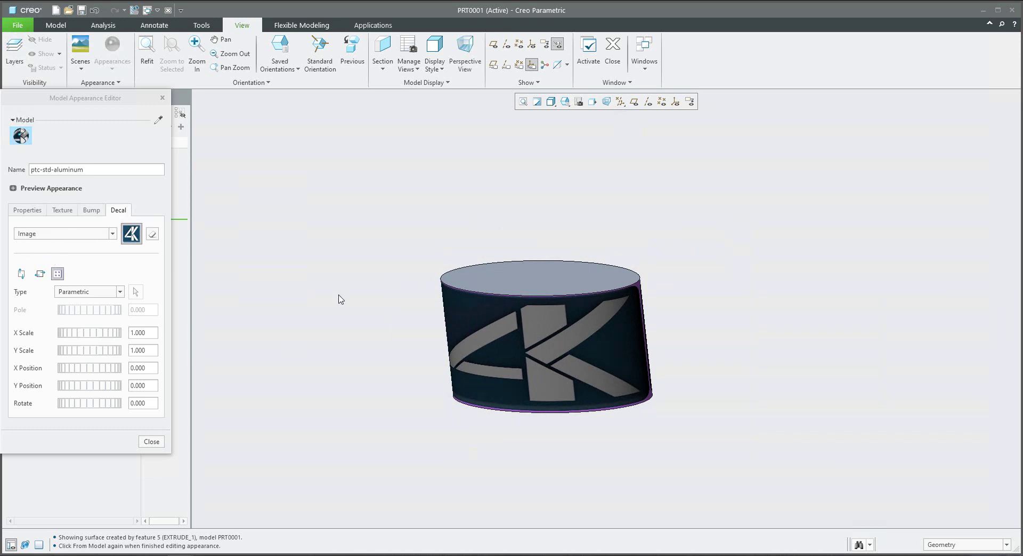
pyautogui.moveTo(106, 341); pyautogui.dragTo(88, 366)
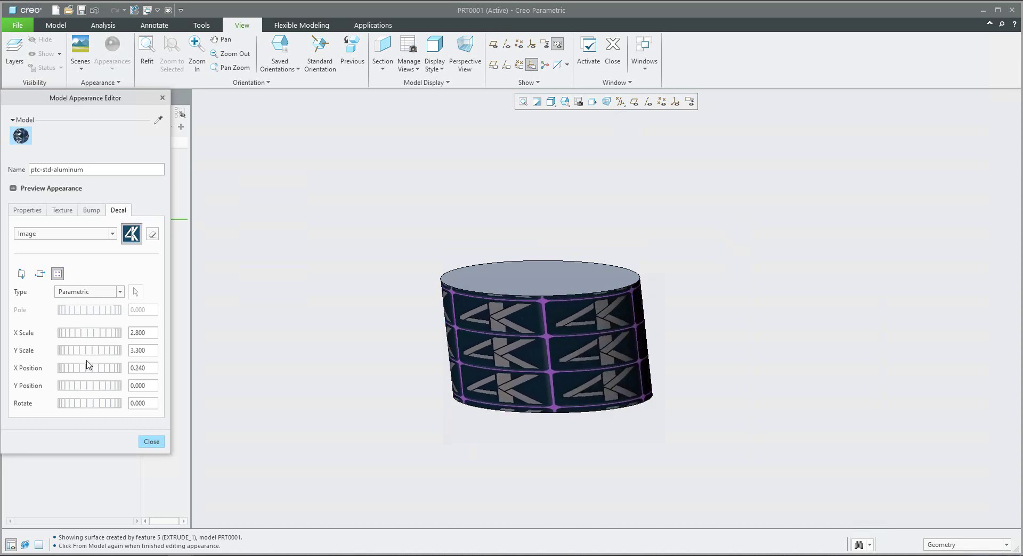
pyautogui.click(58, 278)
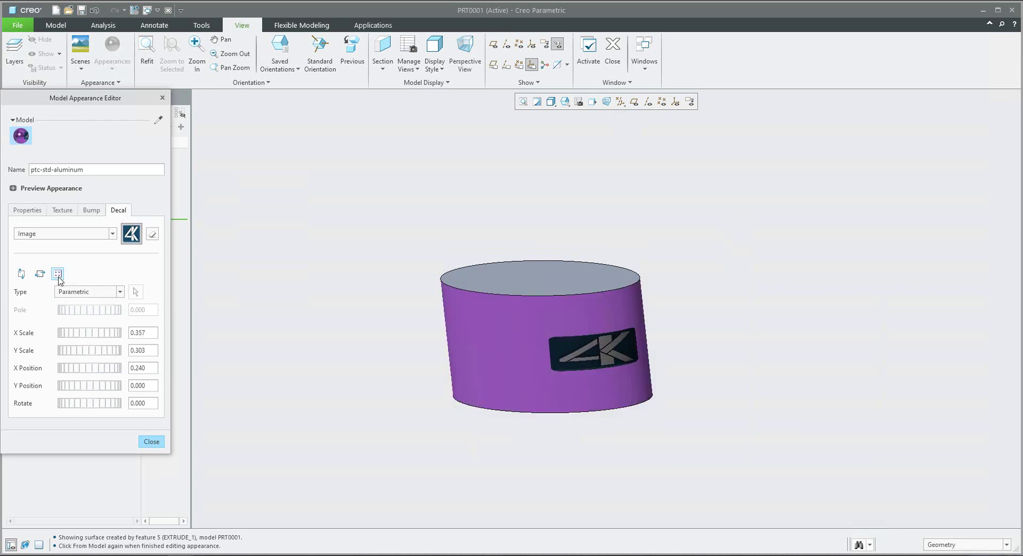
pyautogui.moveTo(80, 336); pyautogui.dragTo(66, 370)
pyautogui.moveTo(554, 333); pyautogui.dragTo(450, 277, button='middle')
pyautogui.scroll(-3, 532, 370)
pyautogui.scroll(3, 537, 367)
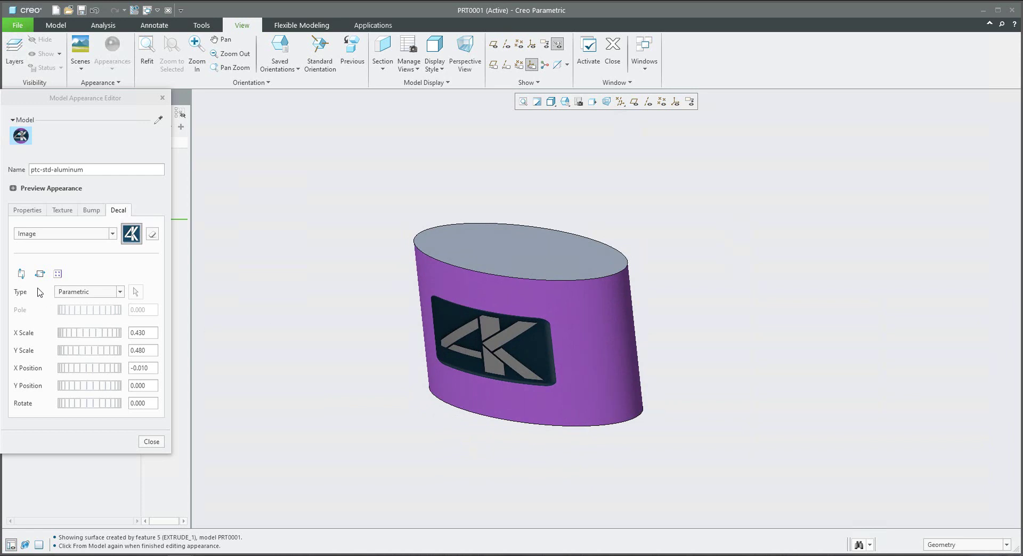
# - Try Cylindrical mapping for the decal and drag it around the part's side
pyautogui.click(107, 293)
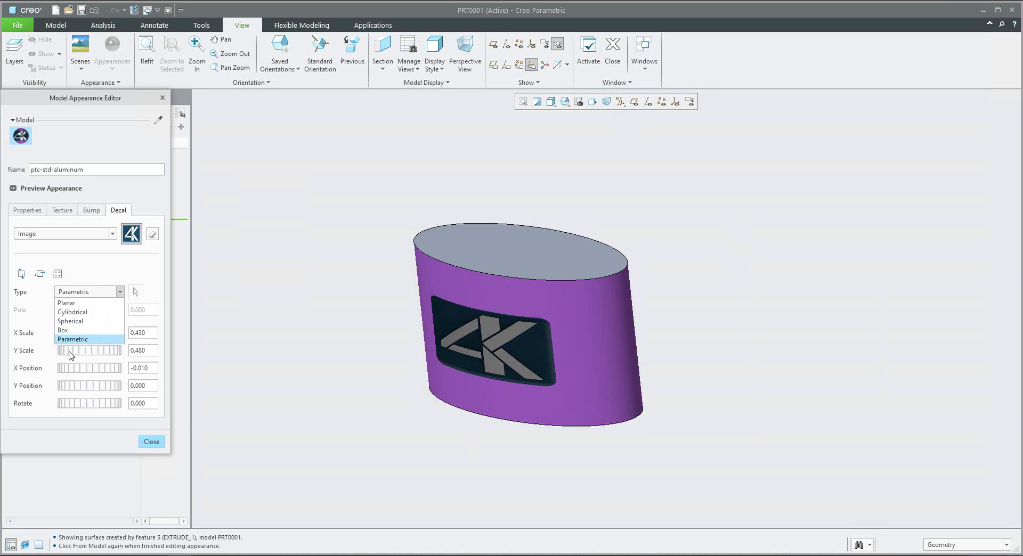
pyautogui.click(87, 315)
pyautogui.moveTo(400, 325); pyautogui.dragTo(572, 313, button='middle')
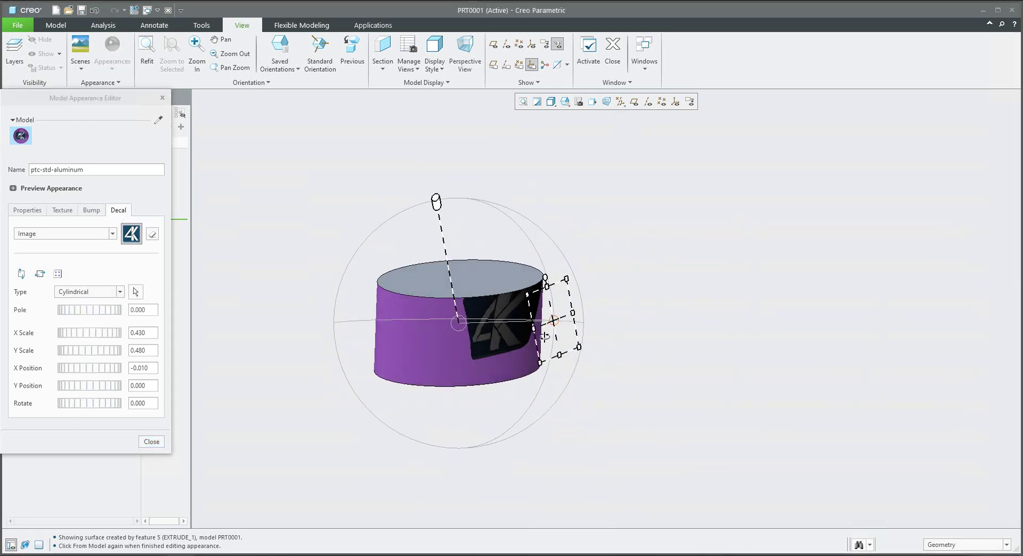
pyautogui.moveTo(554, 326); pyautogui.dragTo(518, 366)
pyautogui.moveTo(459, 324); pyautogui.dragTo(472, 344)
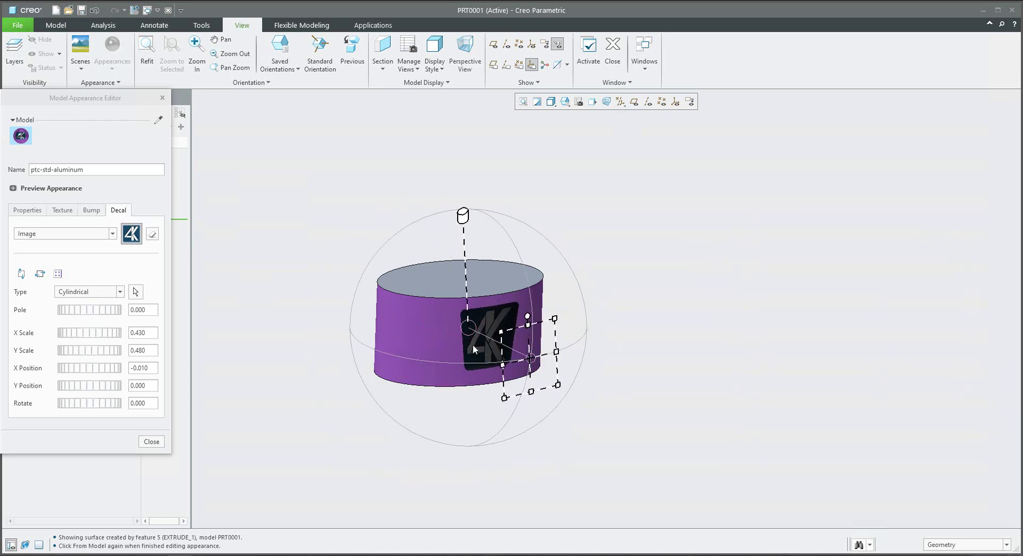
pyautogui.scroll(5, 472, 344)
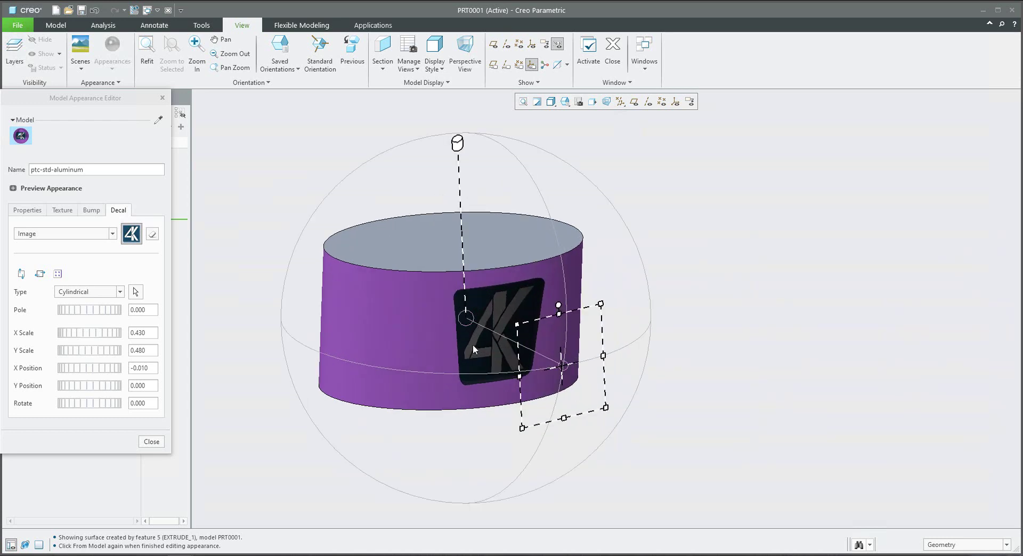
# - Switch the decal mapping back to Parametric and inspect the logo
pyautogui.click(101, 295)
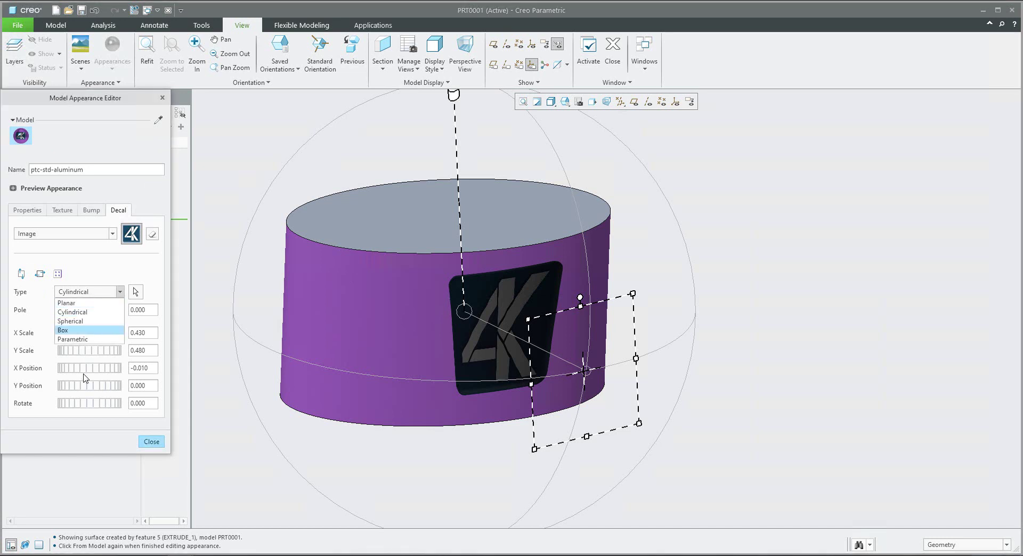
pyautogui.click(80, 340)
pyautogui.scroll(-3, 490, 321)
pyautogui.moveTo(490, 321); pyautogui.dragTo(453, 330, button='middle')
pyautogui.scroll(2, 453, 331)
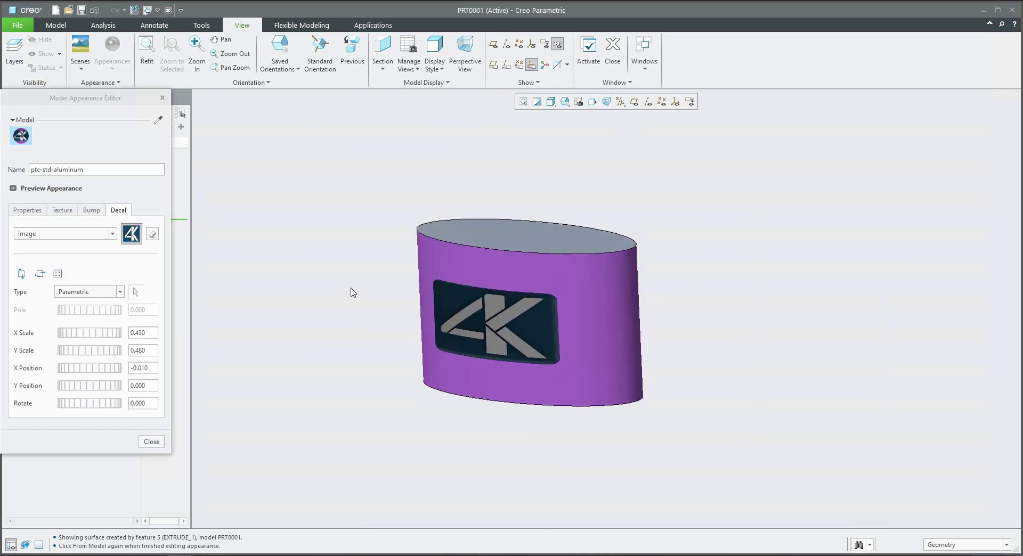
# - Close the appearance editor and apply a gold/brass library appearance to the top face
pyautogui.click(151, 442)
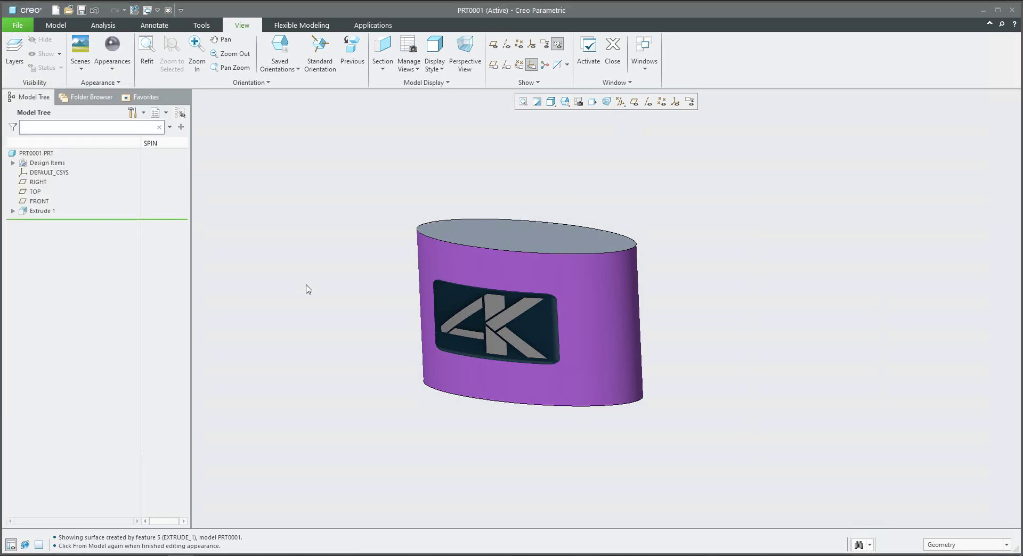
pyautogui.moveTo(333, 269); pyautogui.dragTo(331, 274, button='middle')
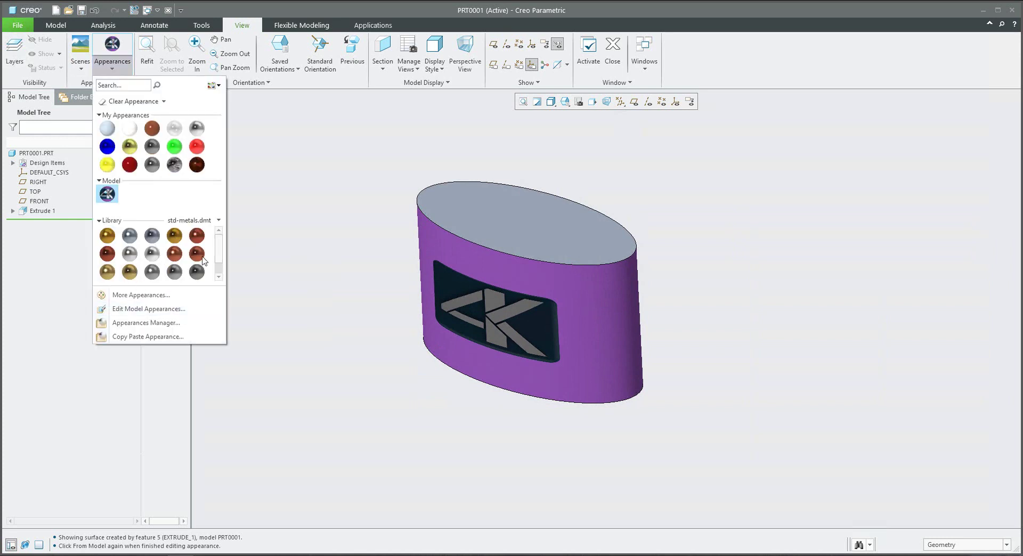
pyautogui.click(203, 257)
pyautogui.click(529, 210)
pyautogui.middleClick(739, 246)
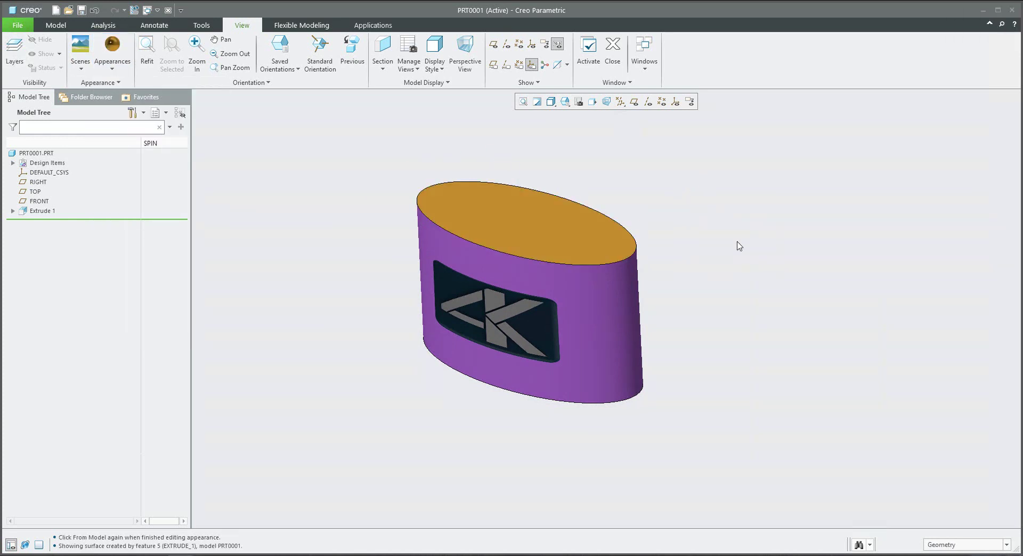
# - Recolour the top face's brass appearance to dark green (RGB 60.2, 113.9, 34.4)
pyautogui.click(112, 53)
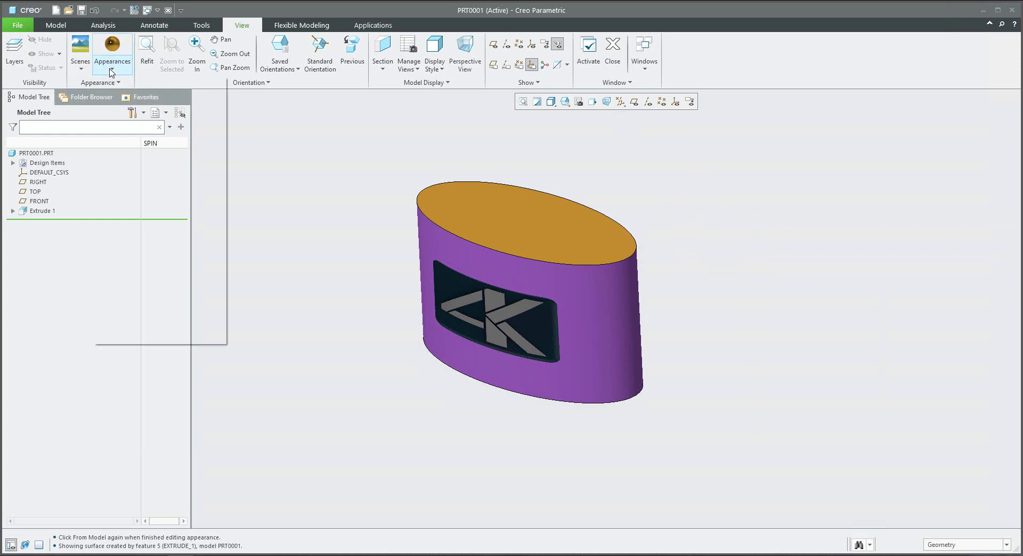
pyautogui.rightClick(129, 203)
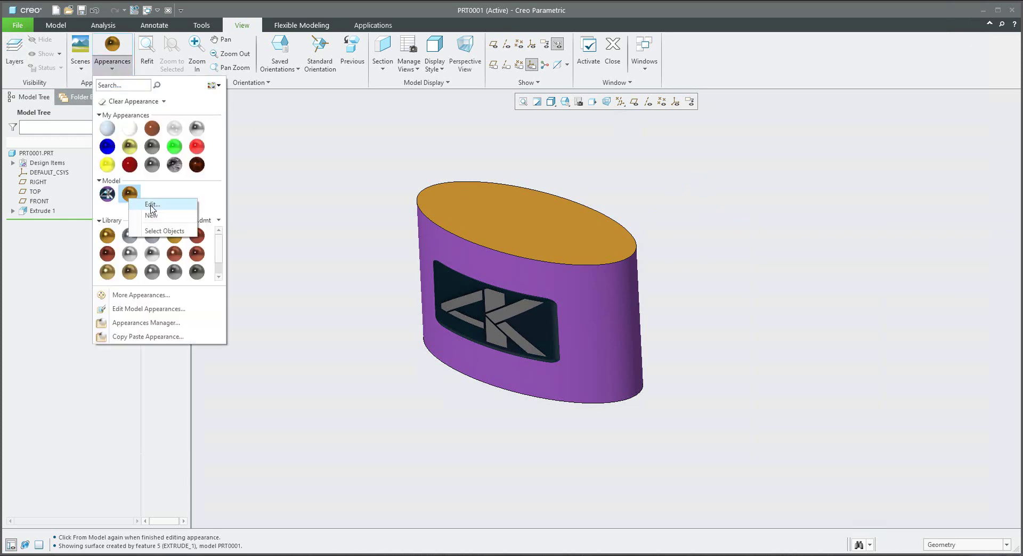
pyautogui.click(151, 205)
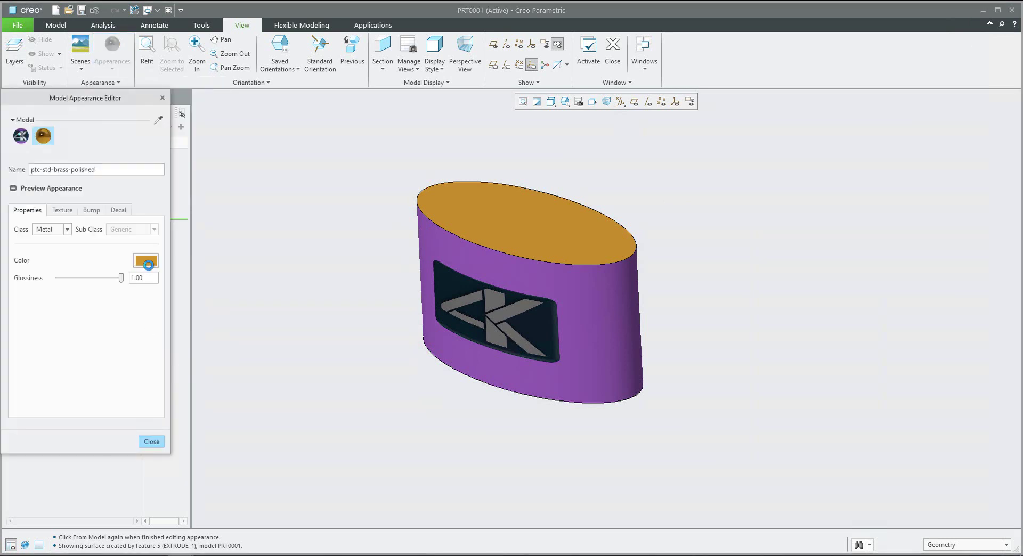
pyautogui.click(146, 261)
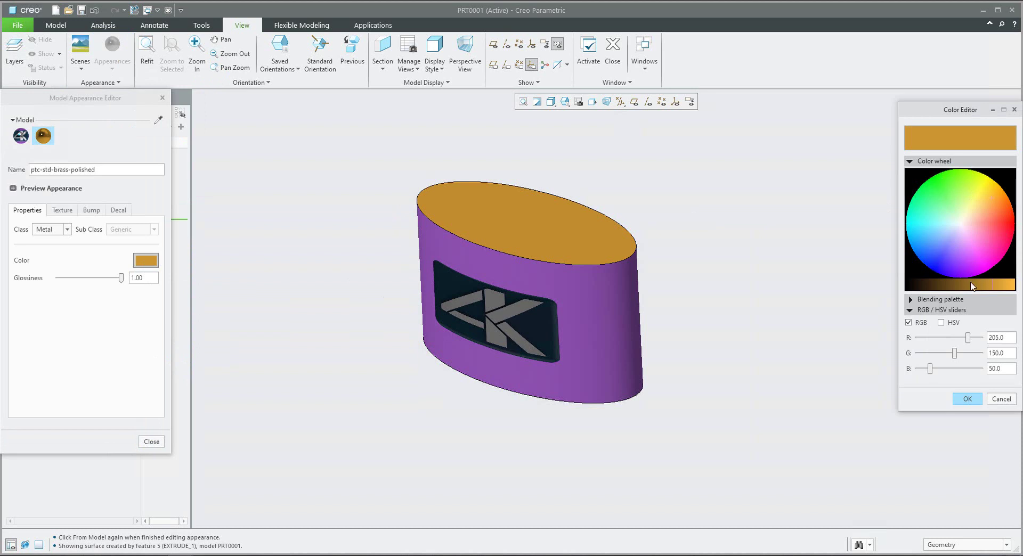
pyautogui.moveTo(972, 286); pyautogui.dragTo(946, 186)
pyautogui.click(966, 399)
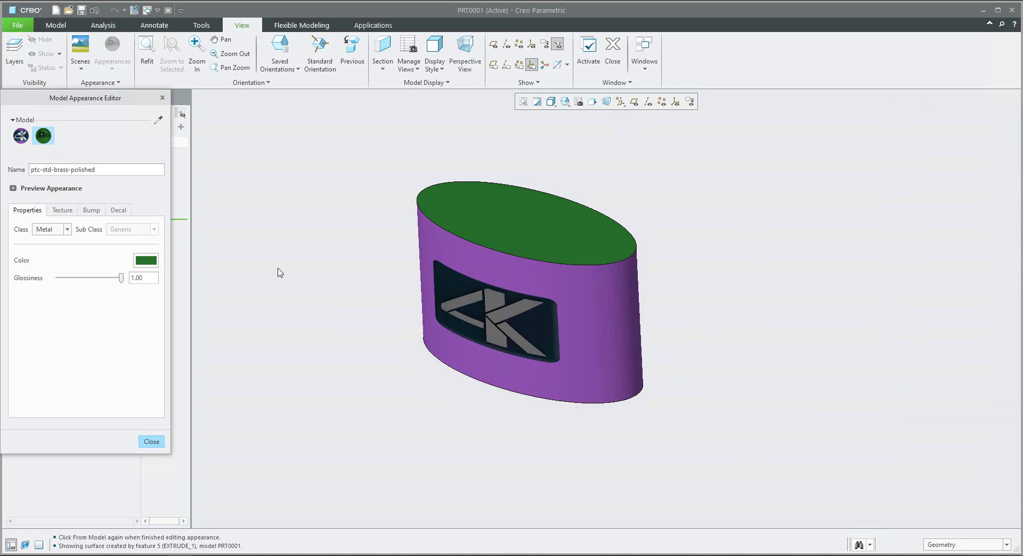
pyautogui.click(151, 442)
pyautogui.moveTo(344, 273); pyautogui.dragTo(337, 246, button='middle')
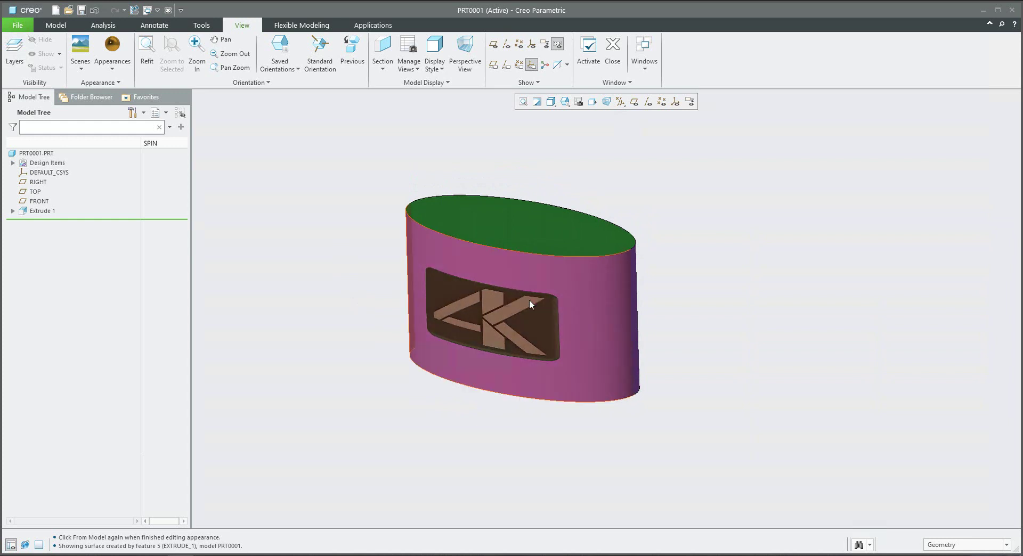
# - Launch Render Studio real-time rendering and reset to the default angled view
pyautogui.click(371, 26)
pyautogui.click(365, 54)
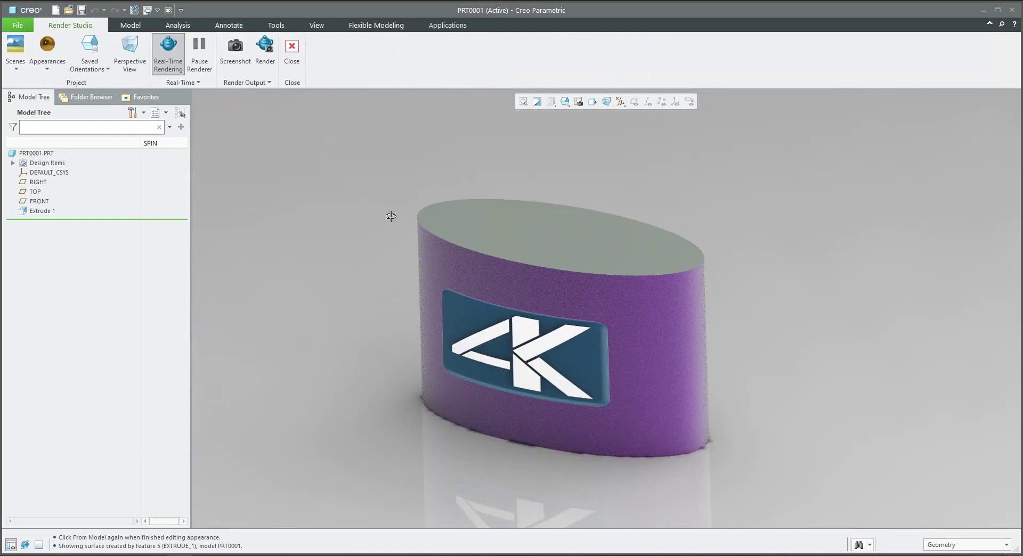
pyautogui.moveTo(391, 217); pyautogui.dragTo(389, 215, button='middle')
pyautogui.hotkey('ctrl', 'd')
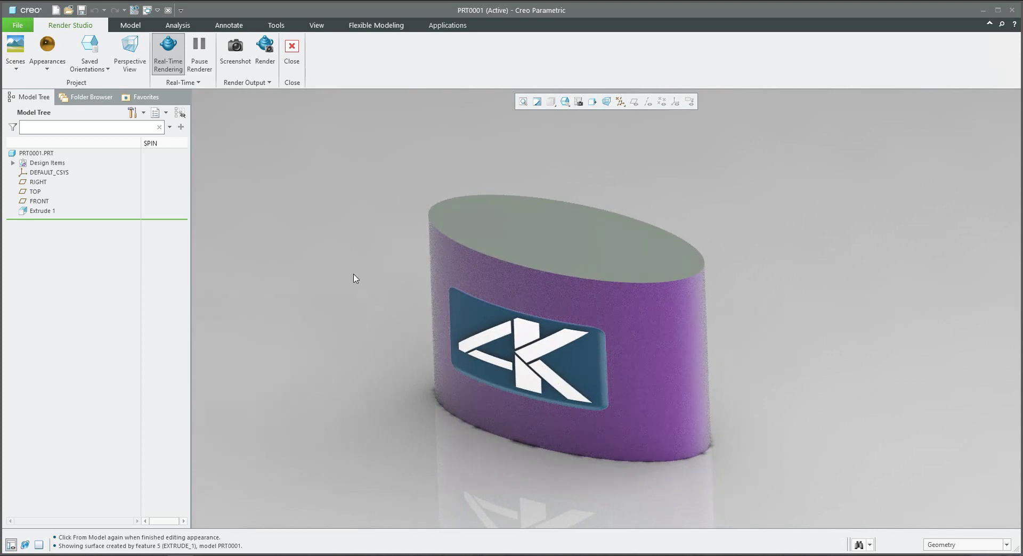
# - Edit the purple aluminium appearance's decal on the side and move it to X position 0.170
pyautogui.click(47, 67)
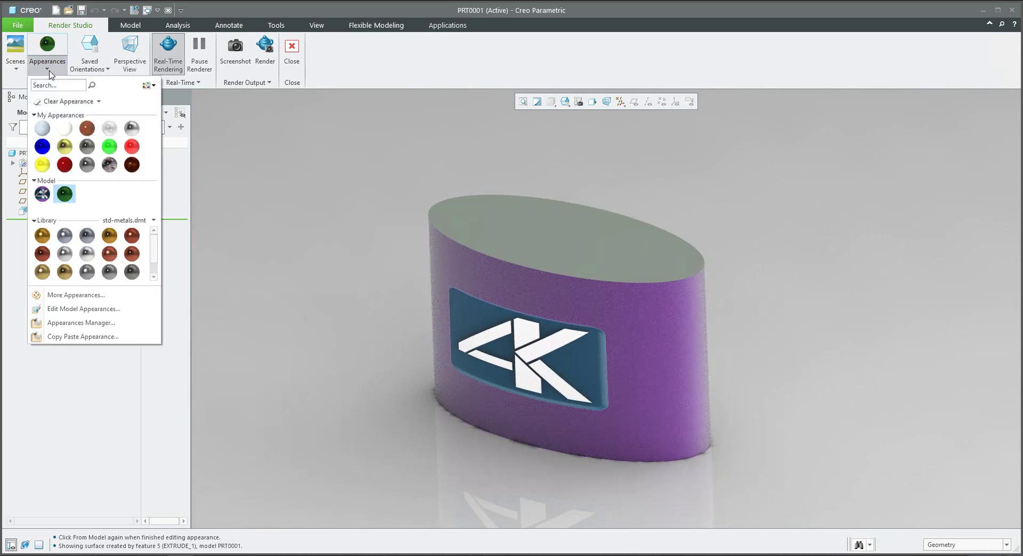
pyautogui.rightClick(42, 195)
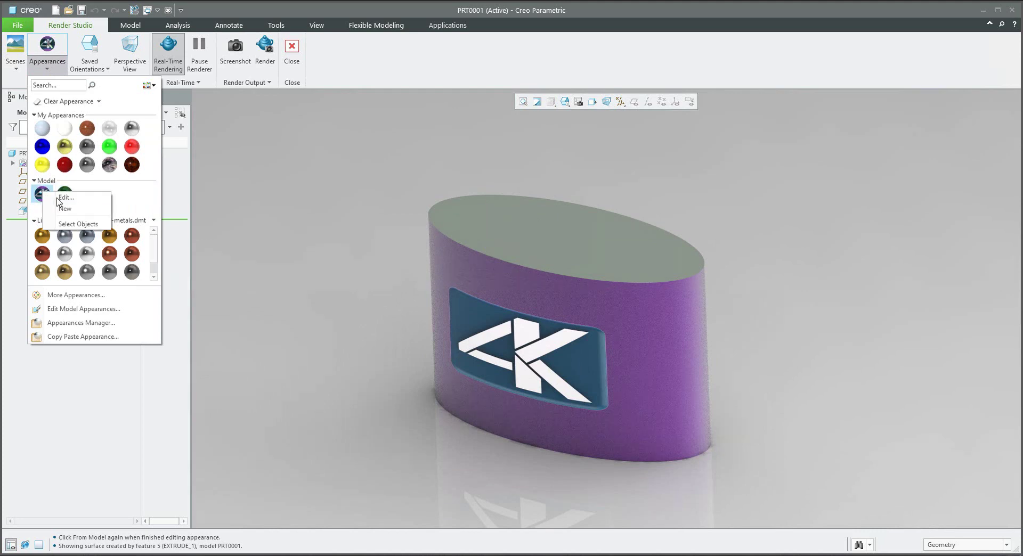
pyautogui.click(64, 200)
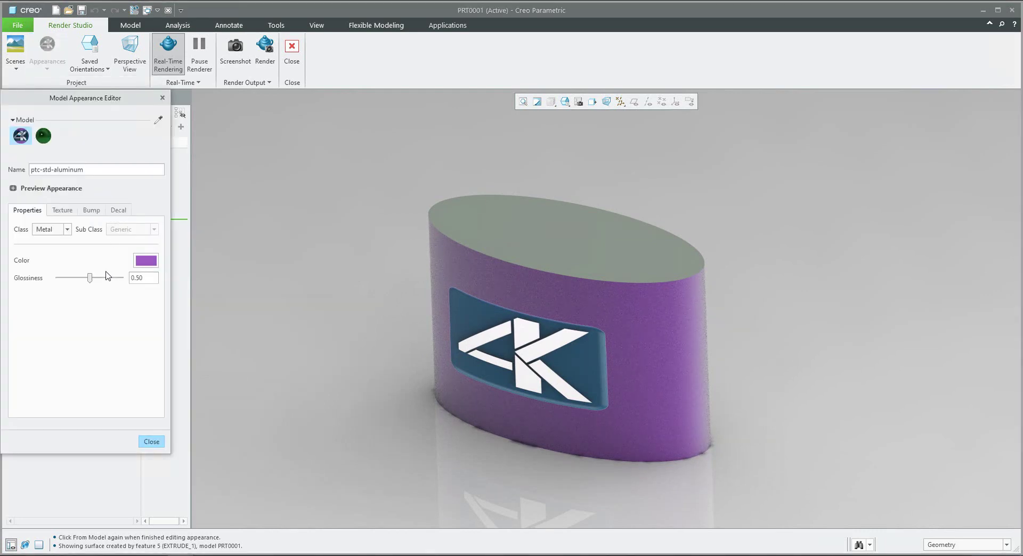
pyautogui.click(118, 210)
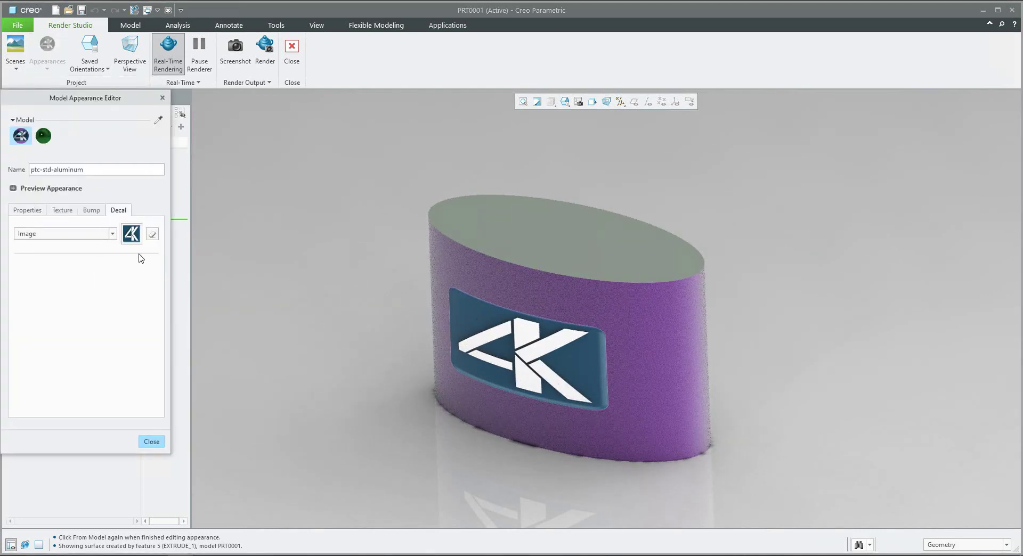
pyautogui.click(158, 120)
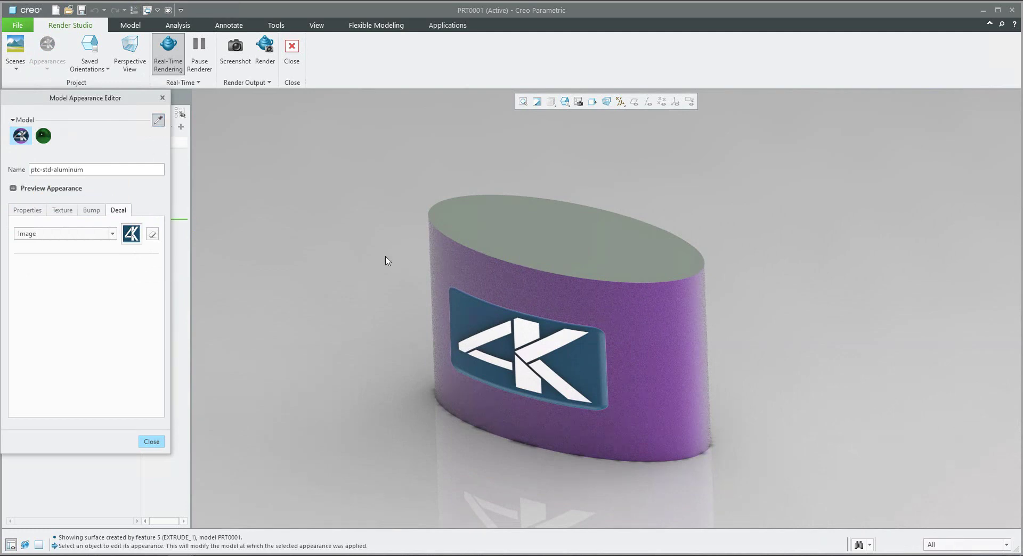
pyautogui.click(496, 281)
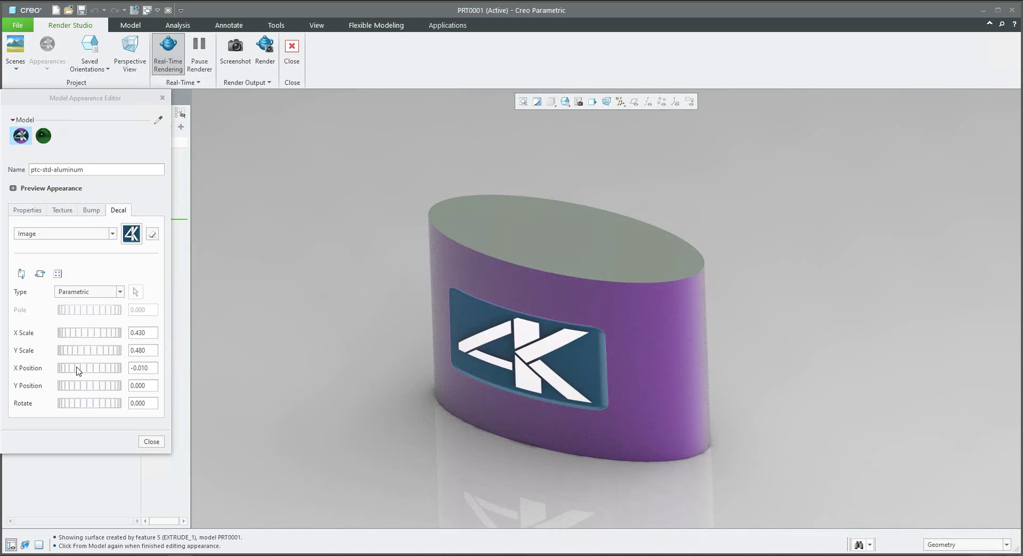
pyautogui.moveTo(78, 370); pyautogui.dragTo(255, 293)
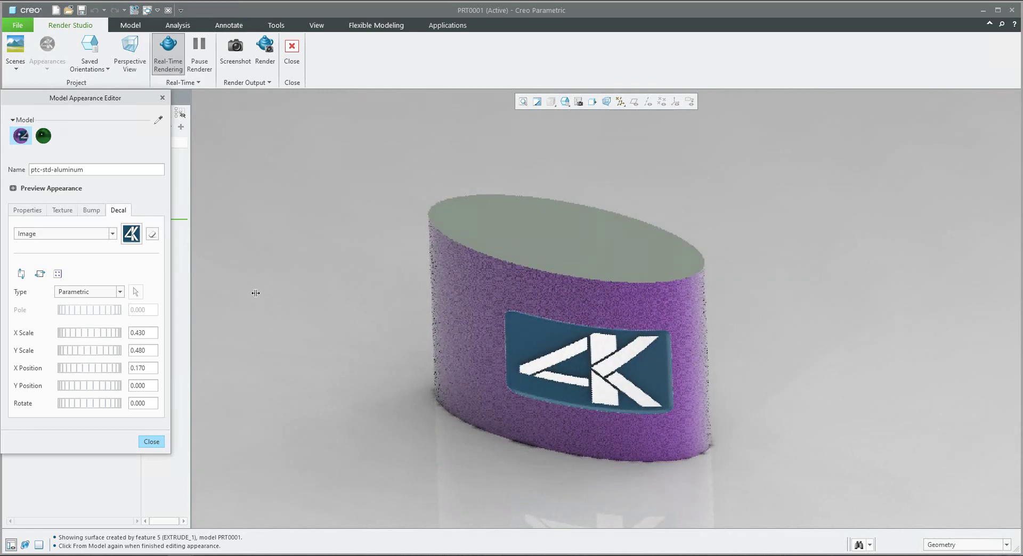